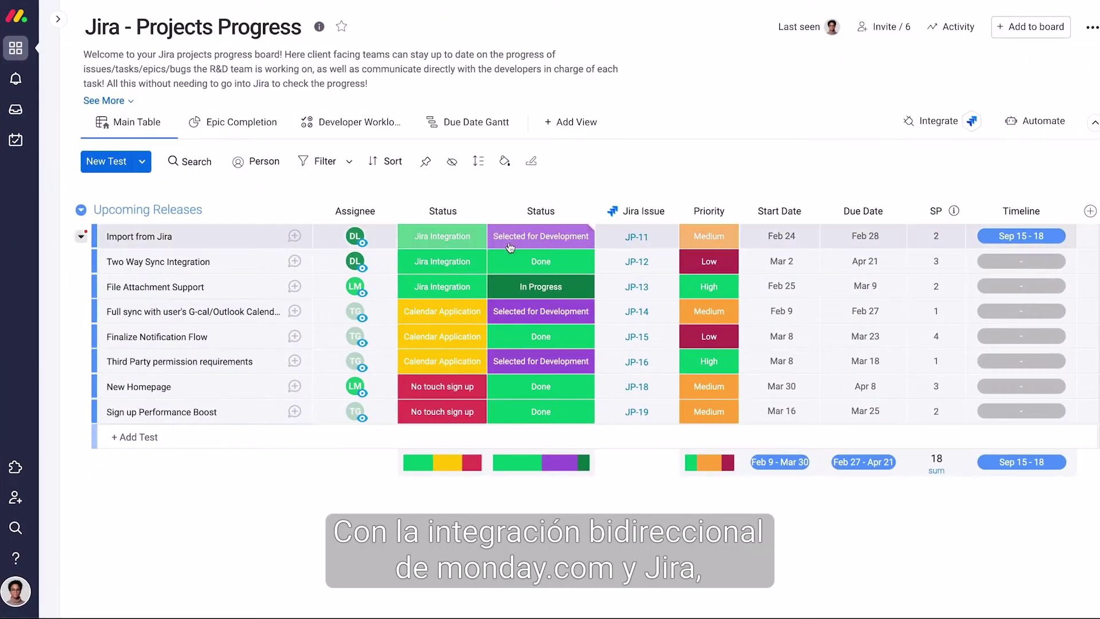
# - Check the status options and Gantt view, then move Button third fold issue into In Review
pyautogui.click(510, 245)
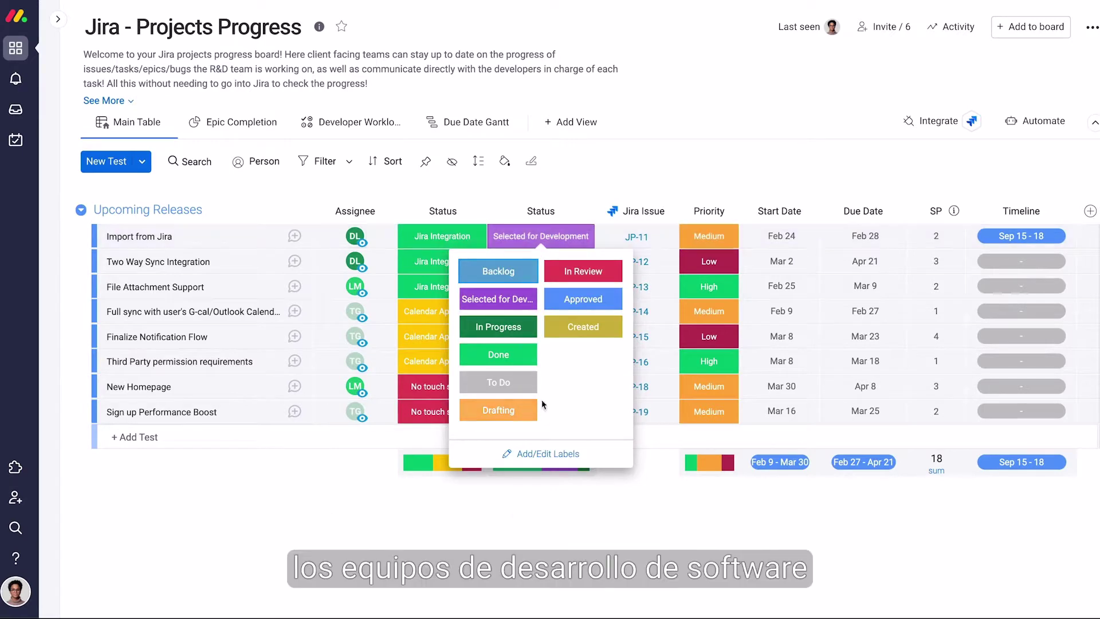
pyautogui.click(619, 162)
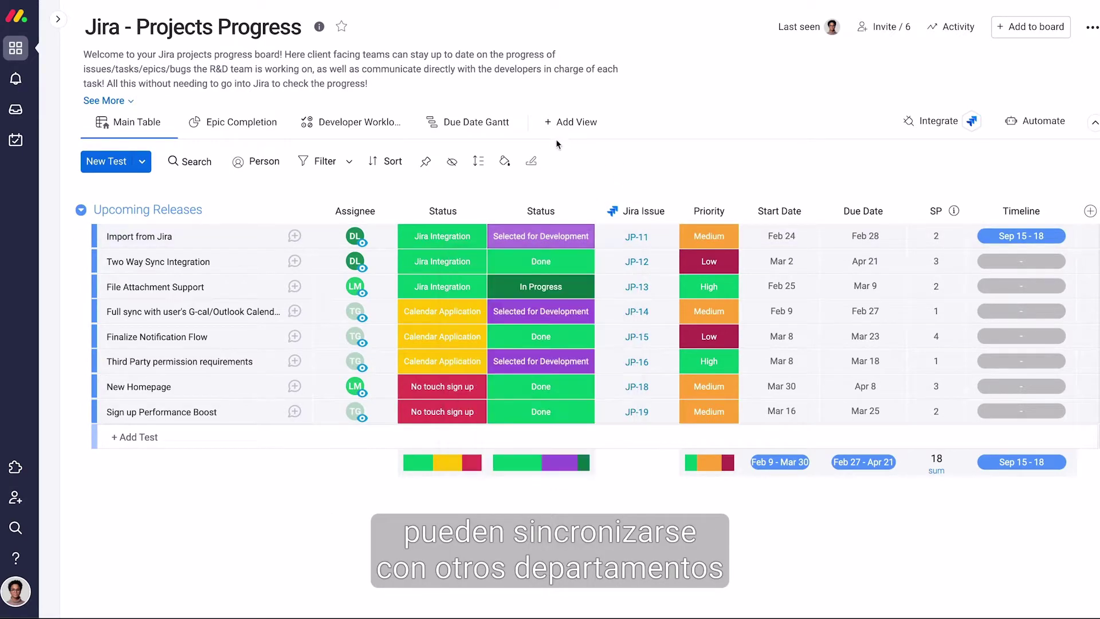
pyautogui.click(469, 122)
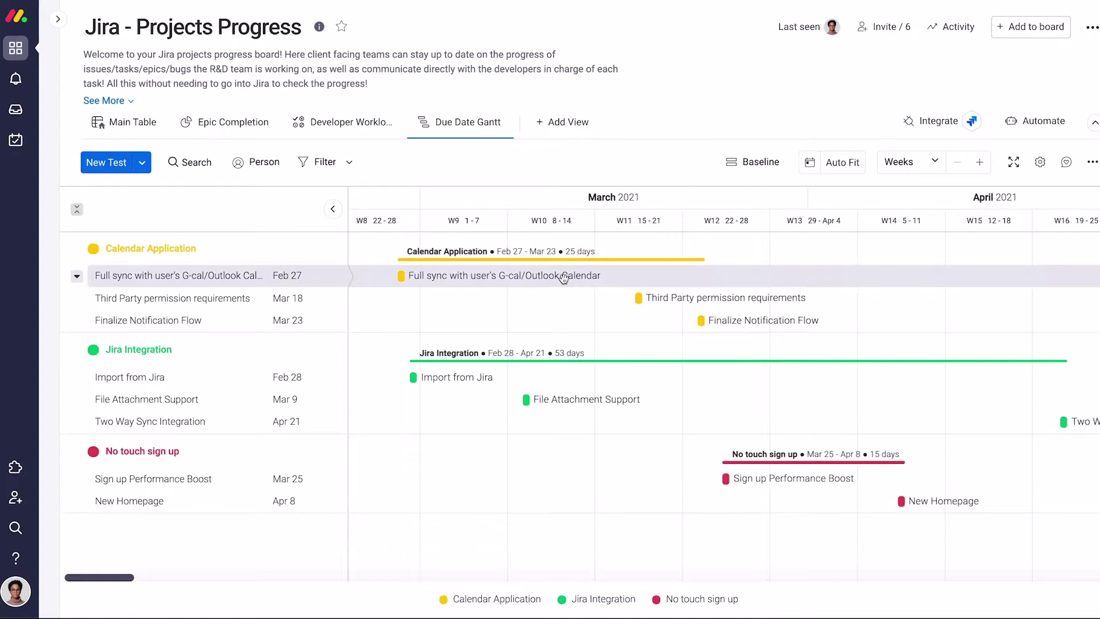
pyautogui.hscroll(2, 675, 422)
pyautogui.hscroll(2, 675, 421)
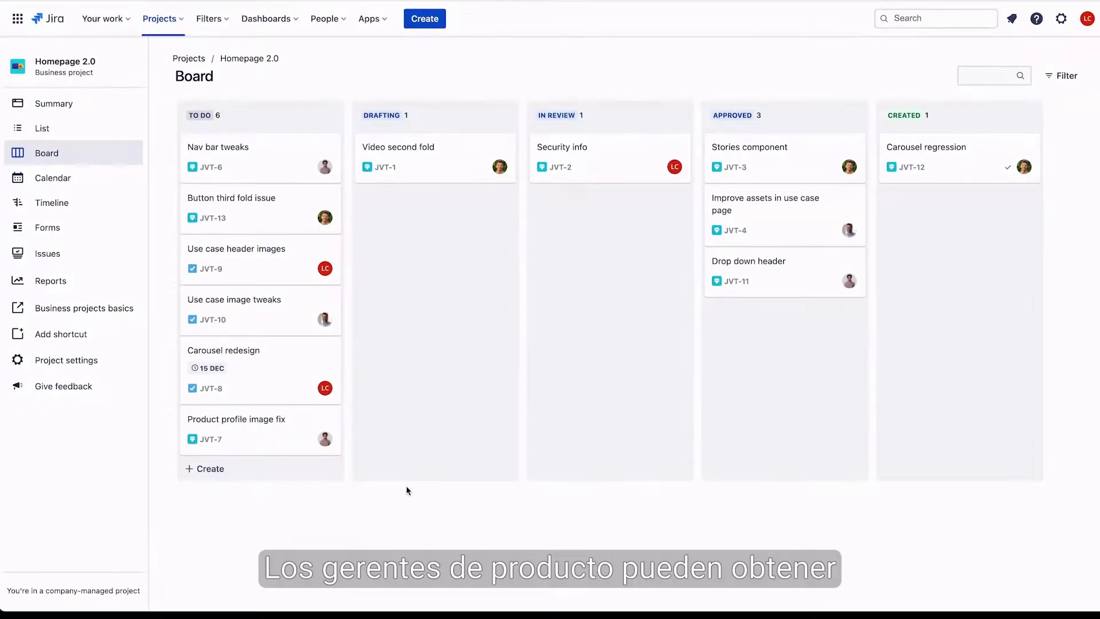
pyautogui.moveTo(304, 204); pyautogui.dragTo(647, 282)
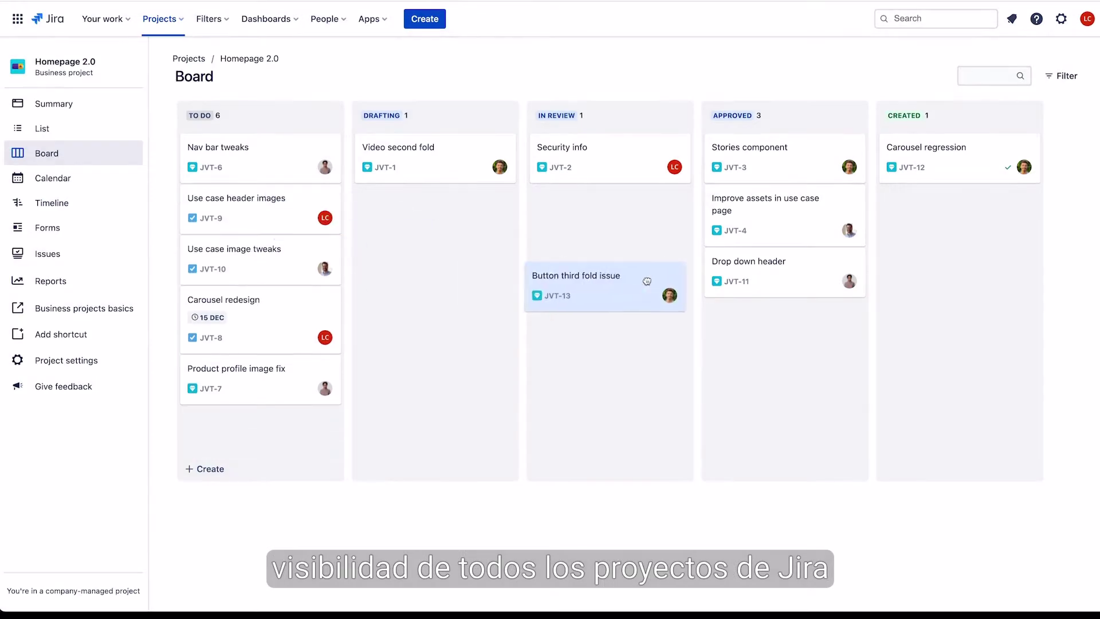
pyautogui.moveTo(641, 216); pyautogui.dragTo(641, 217)
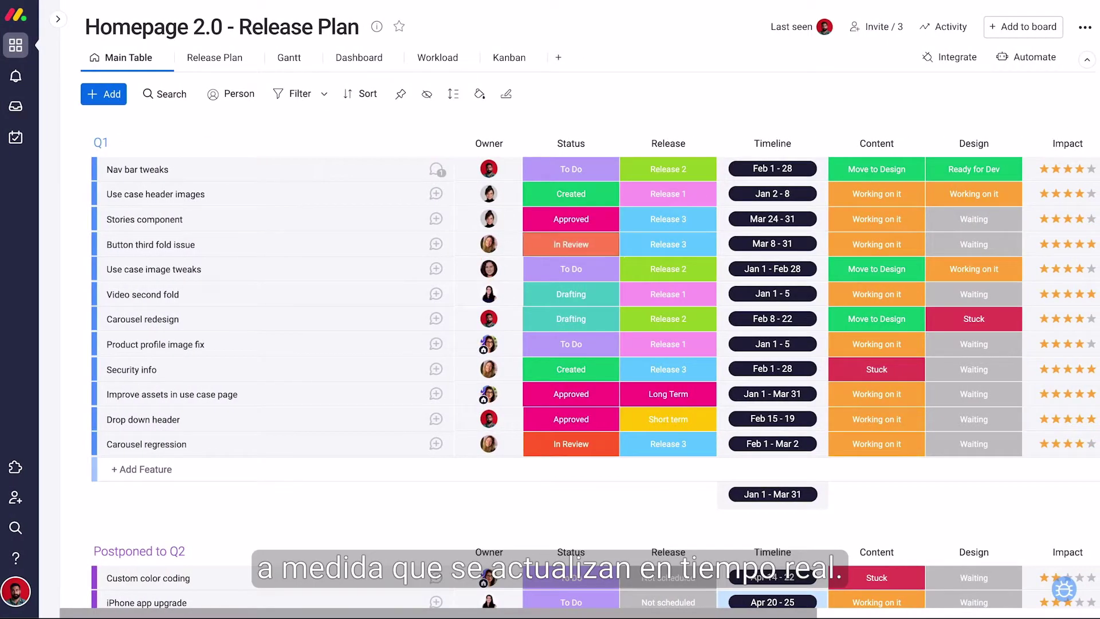
pyautogui.click(369, 60)
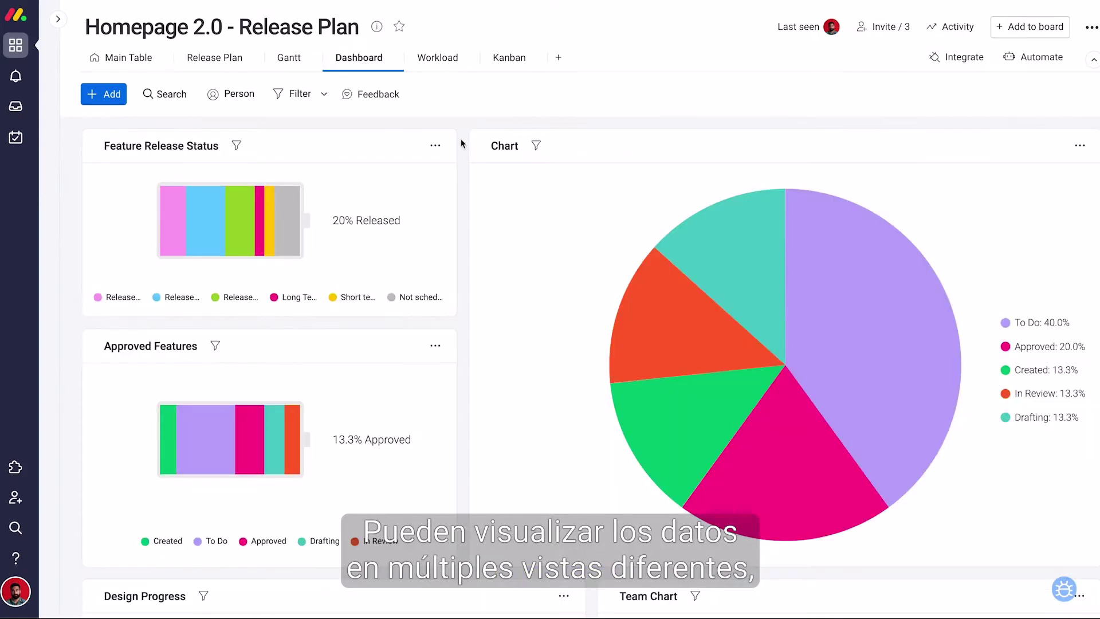
pyautogui.scroll(-5, 461, 144)
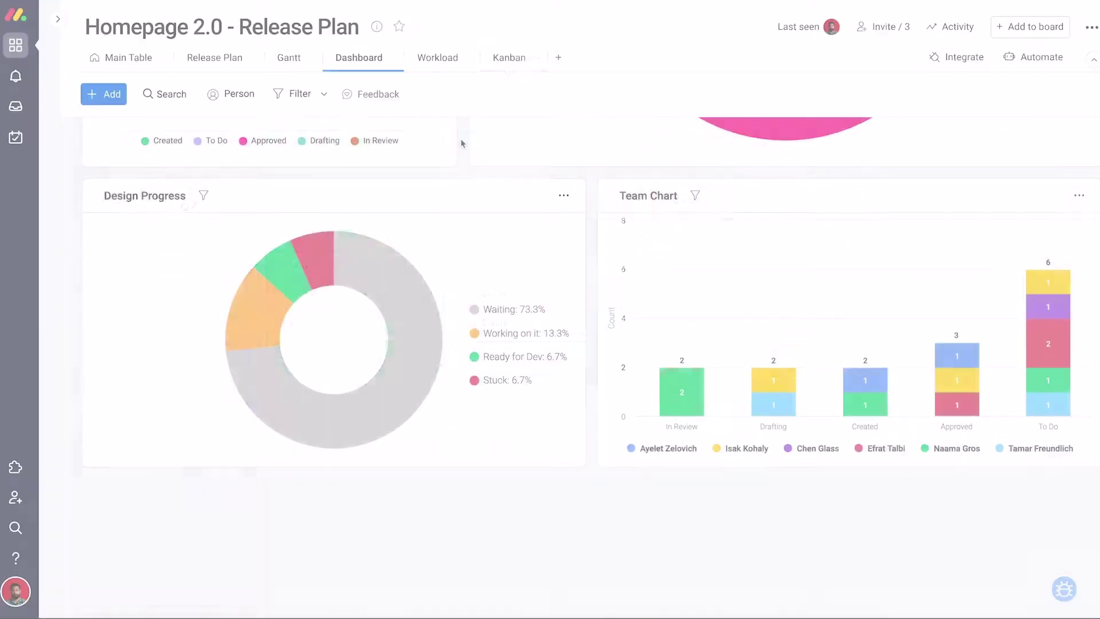
pyautogui.click(508, 62)
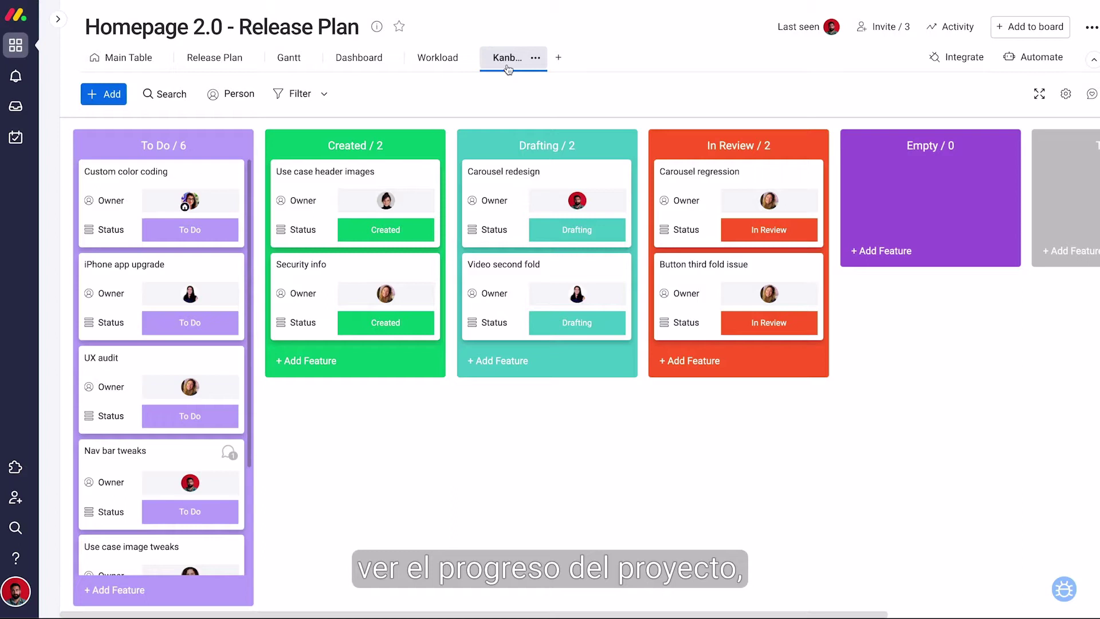
pyautogui.click(436, 59)
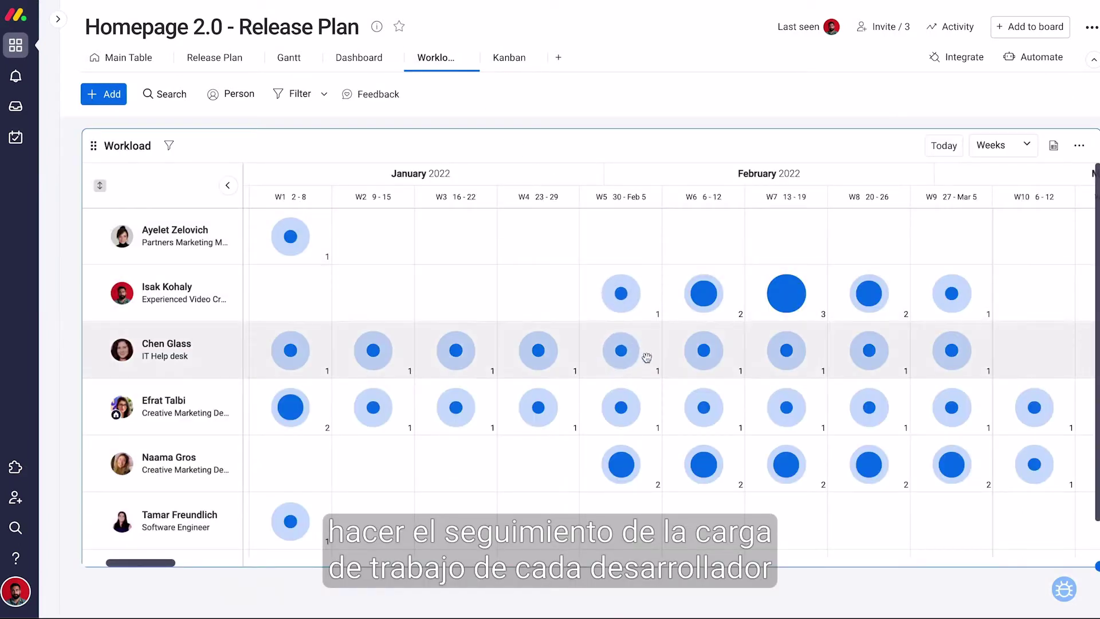
pyautogui.hscroll(2, 659, 421)
pyautogui.hscroll(1, 658, 422)
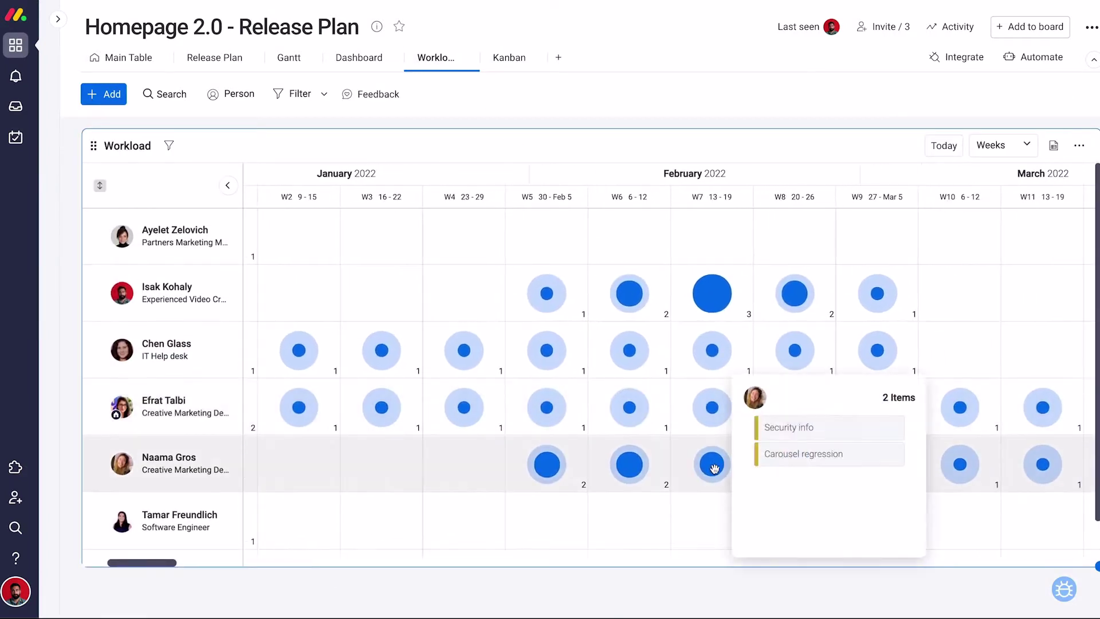
pyautogui.click(714, 467)
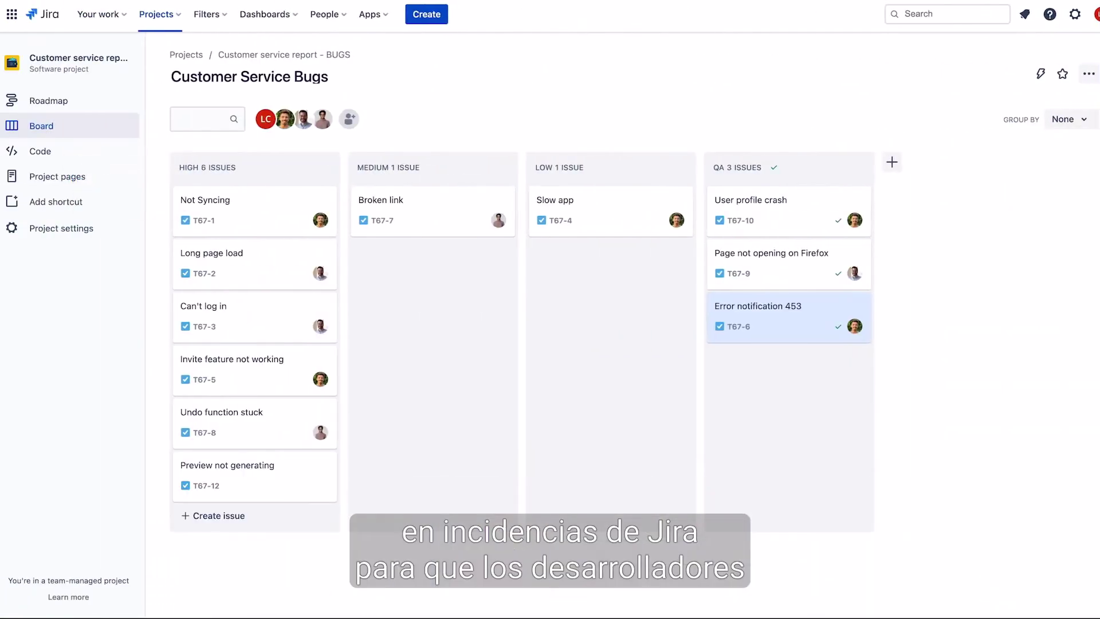
# - Check the Preview not generating issue's assignee, then create a New CTA Button issue under Feature
pyautogui.click(305, 479)
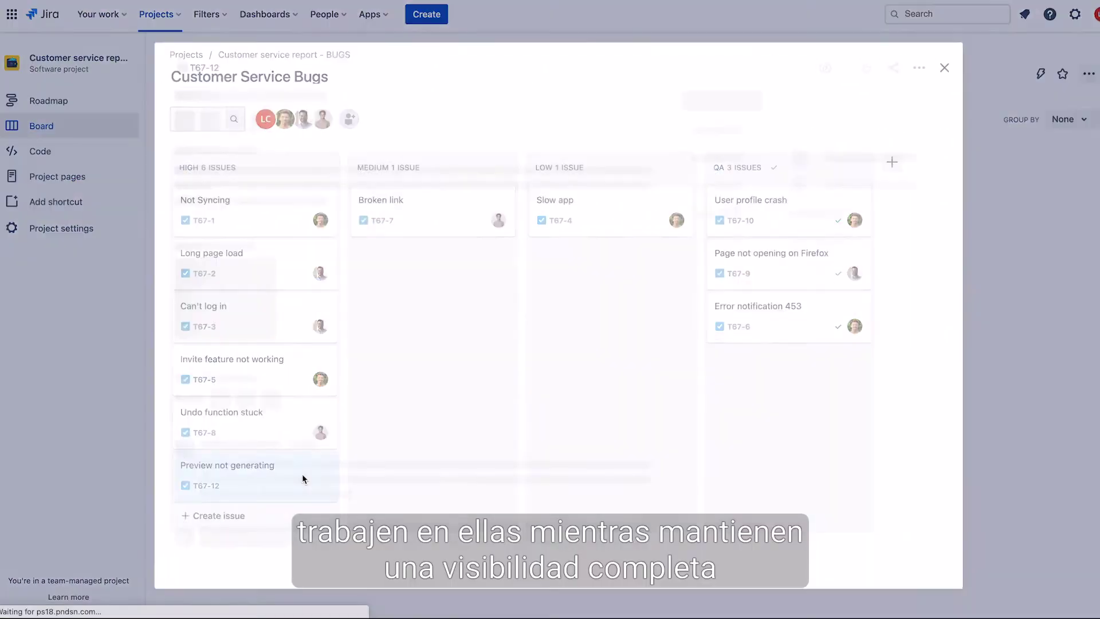
pyautogui.click(848, 158)
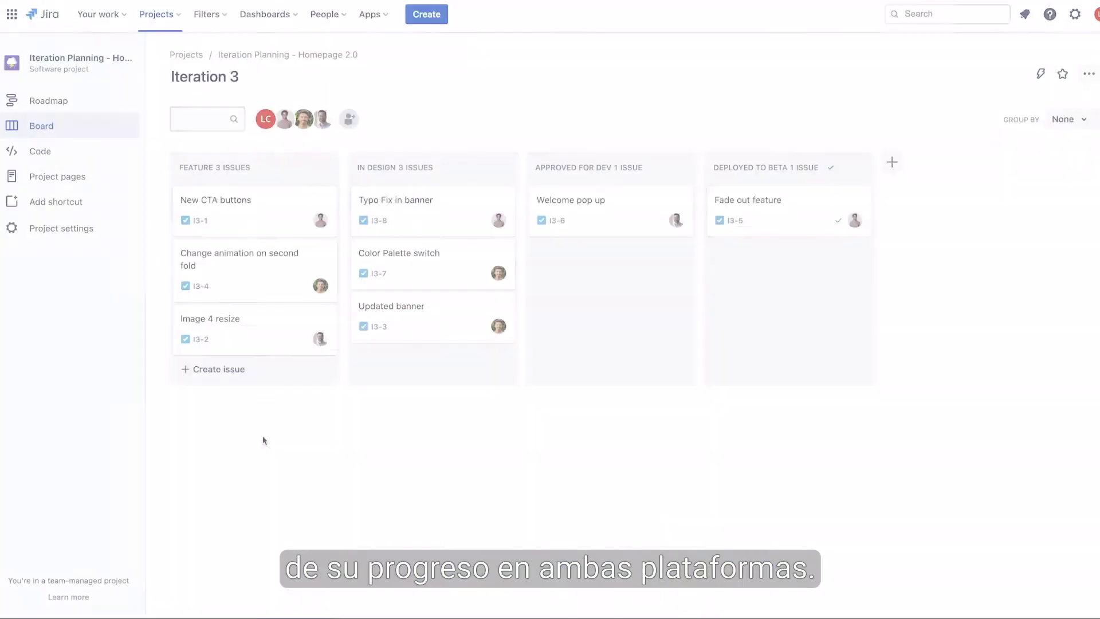
pyautogui.click(206, 370)
pyautogui.write('New CTA')
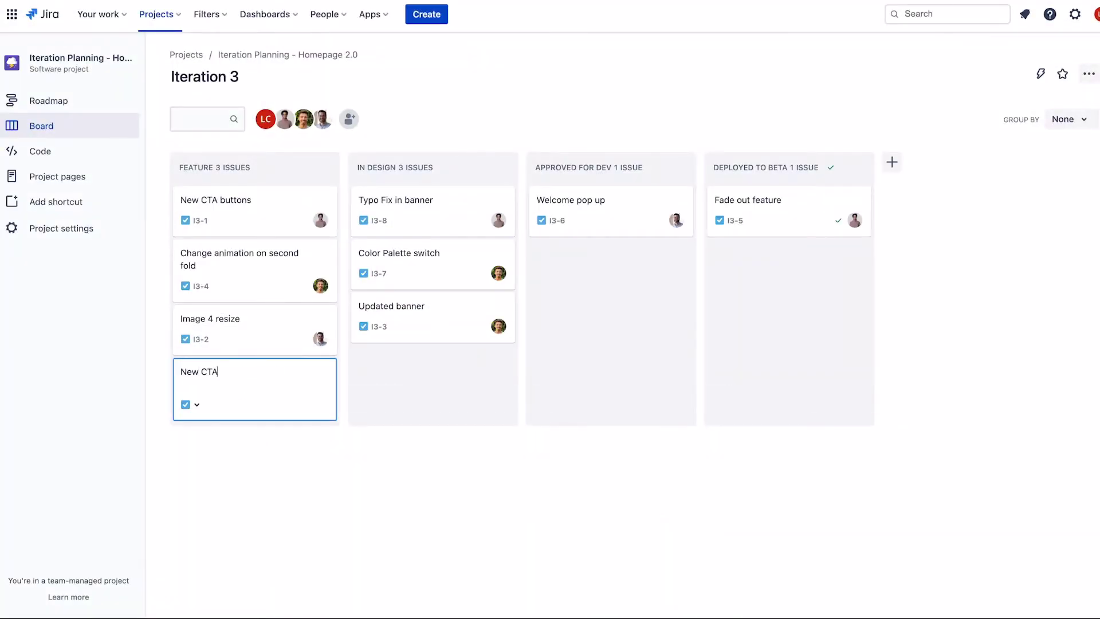
pyautogui.write(' Button')
pyautogui.press('Return')
pyautogui.click(256, 382)
pyautogui.click(844, 155)
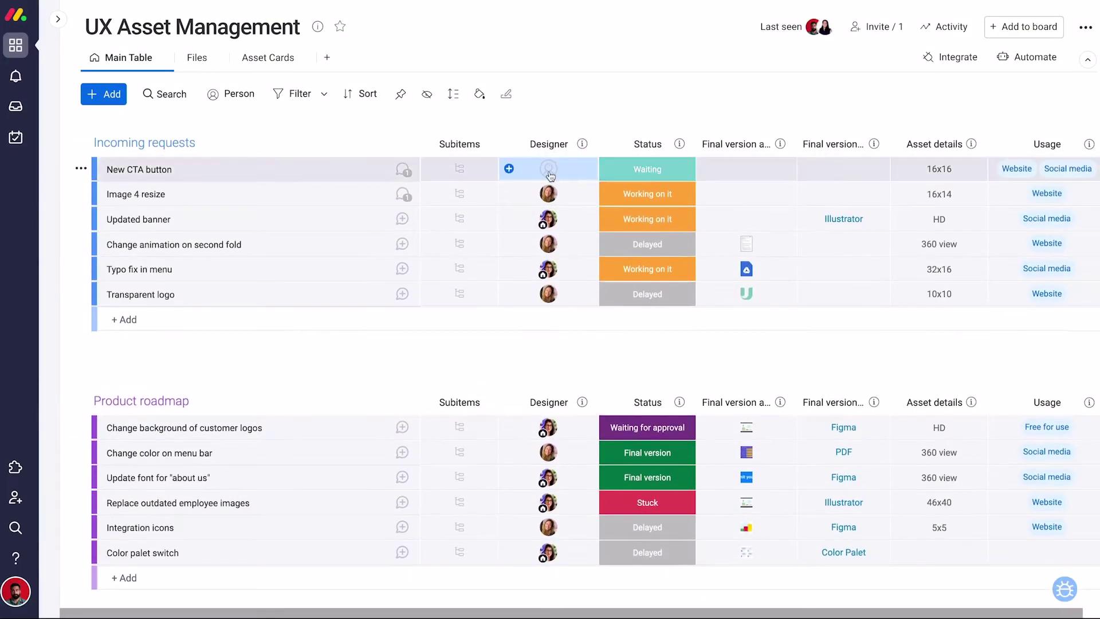
pyautogui.click(549, 169)
pyautogui.write('efra')
pyautogui.press('Return')
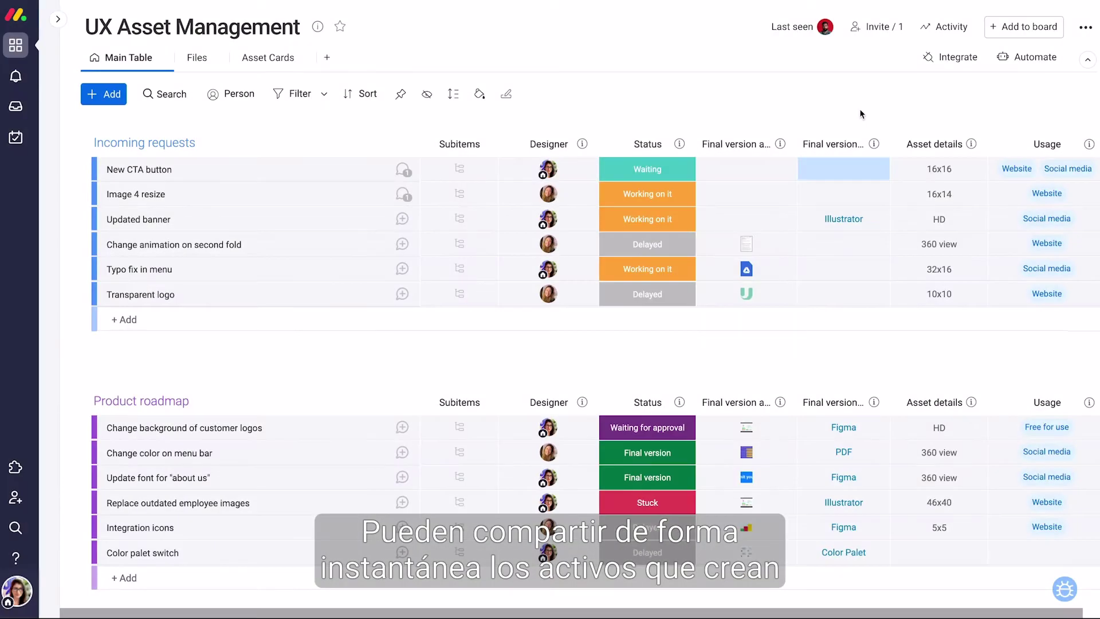
pyautogui.click(855, 164)
pyautogui.hotkey('ctrl', 'v')
pyautogui.click(826, 104)
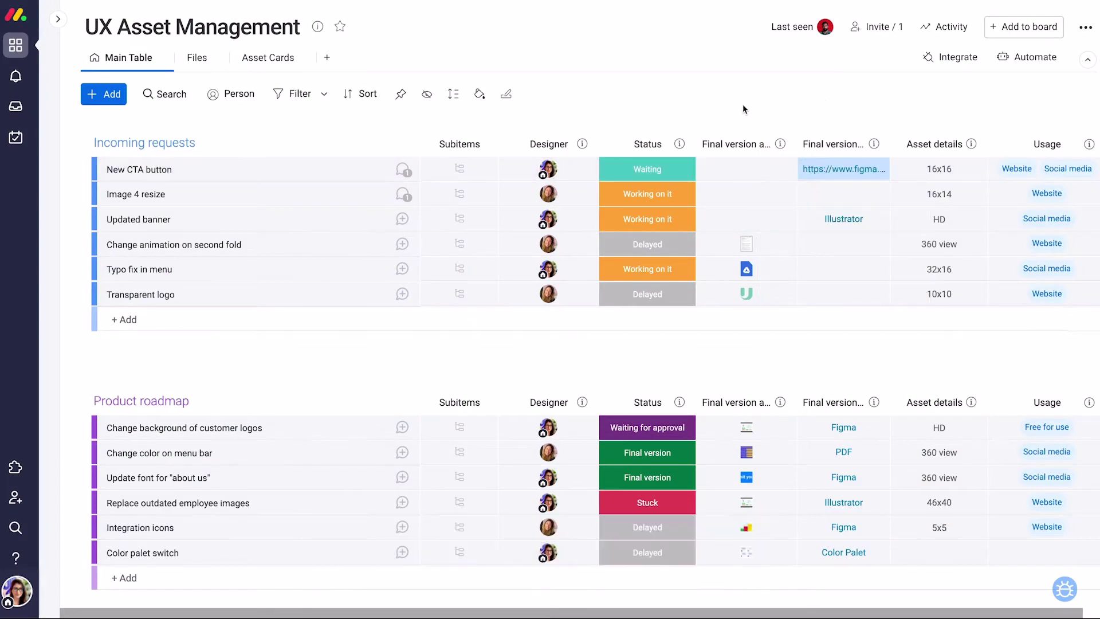
pyautogui.click(675, 170)
pyautogui.click(692, 259)
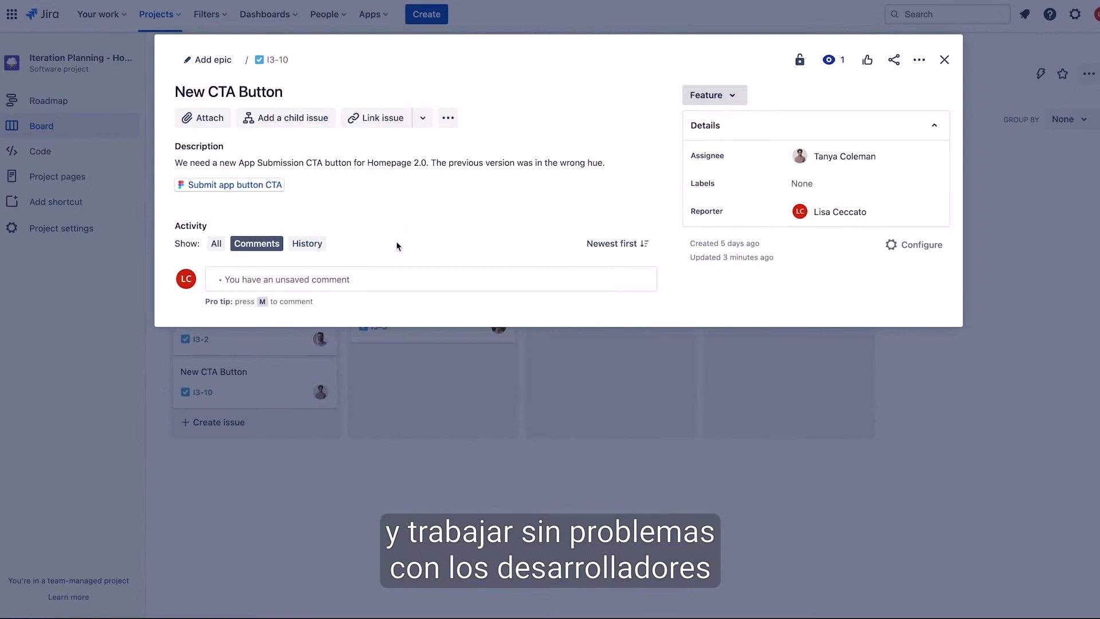
pyautogui.click(395, 279)
pyautogui.write('Good to go @Shawn')
pyautogui.press('Return')
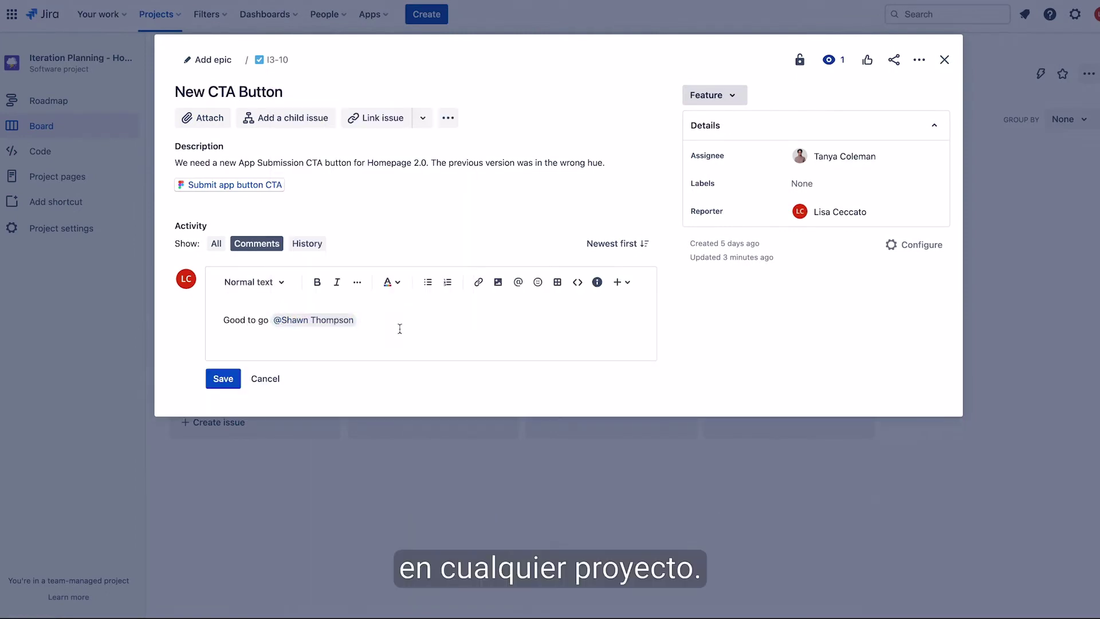